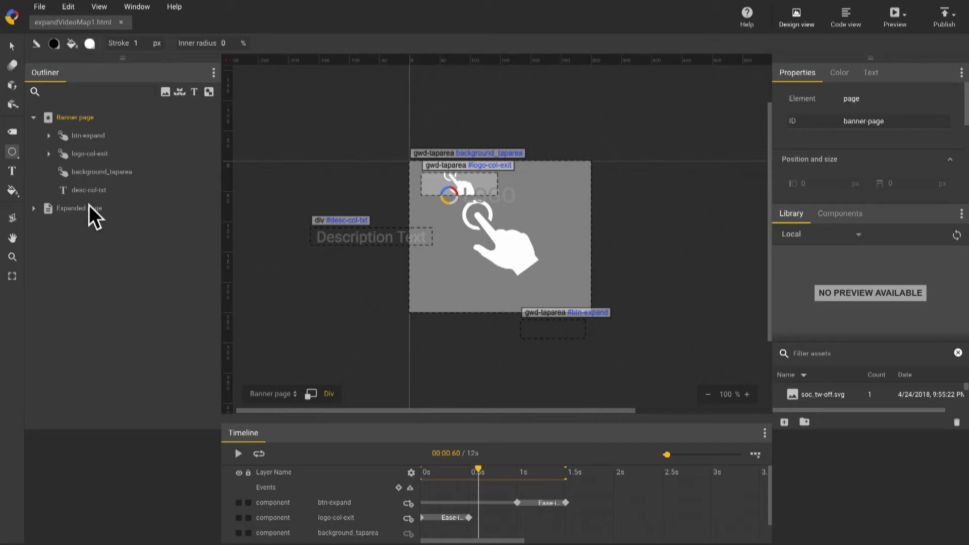
Expand the Expanded page in the outliner to list its elements
{"action": "left_click", "coordinate": [34, 208]}
{"action": "left_click", "coordinate": [34, 209]}
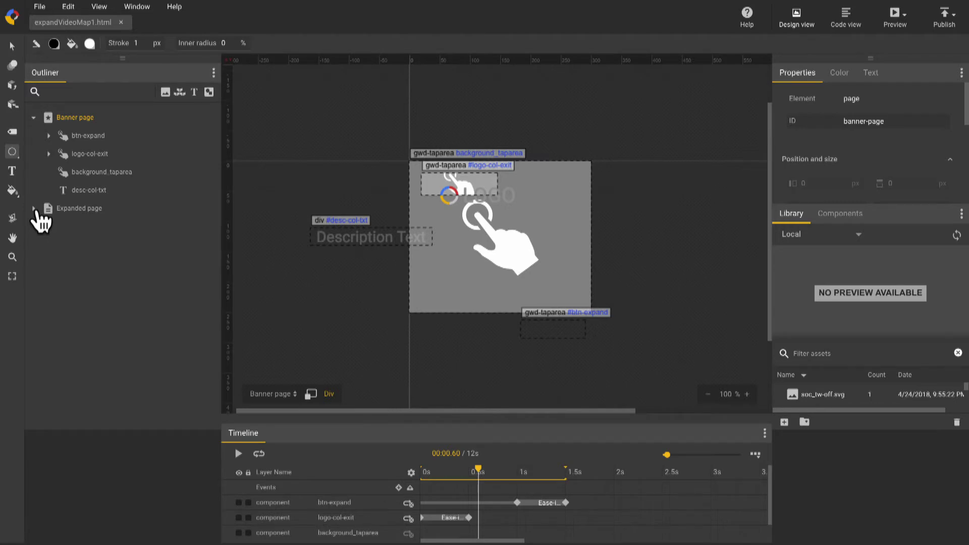
{"action": "left_click", "coordinate": [33, 208]}
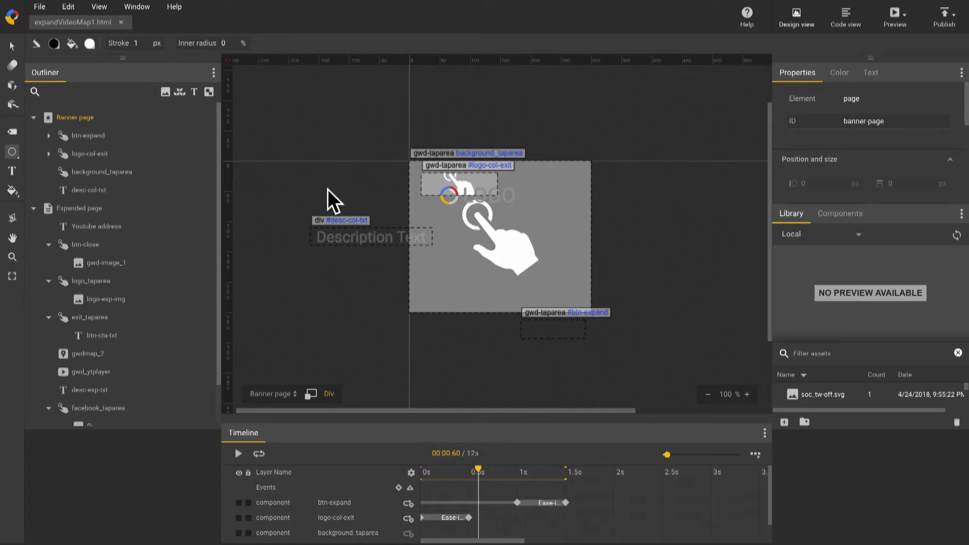
Activate the Selection tool and select the logo-col-exit tap area, then the desc-col-txt text on the stage
{"action": "left_click", "coordinate": [11, 46]}
{"action": "left_click", "coordinate": [431, 179]}
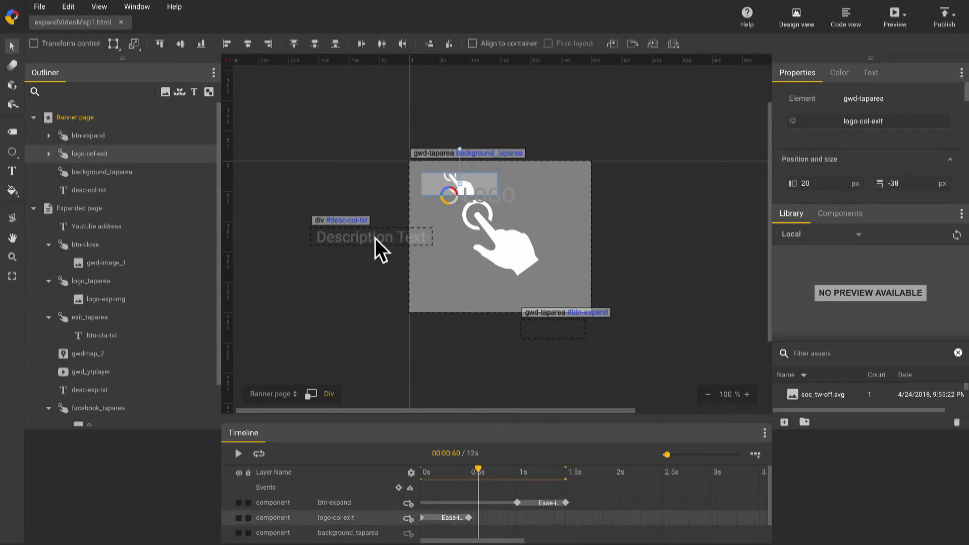
{"action": "left_click", "coordinate": [375, 239]}
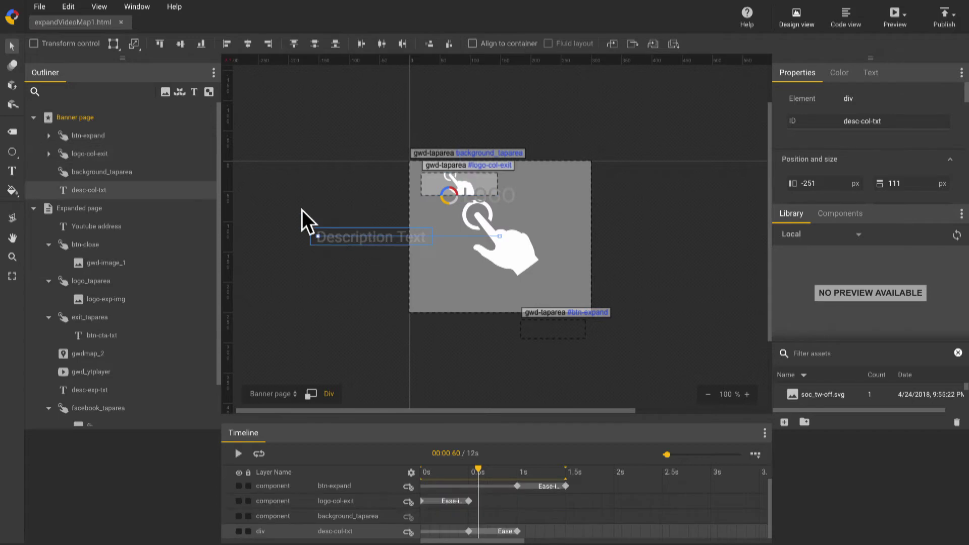
Try individual and multiple selection in the outliner, finishing with the range from btn-expand through desc-col-txt on the Banner page
{"action": "left_click", "coordinate": [95, 138]}
{"action": "left_click", "coordinate": [89, 153]}
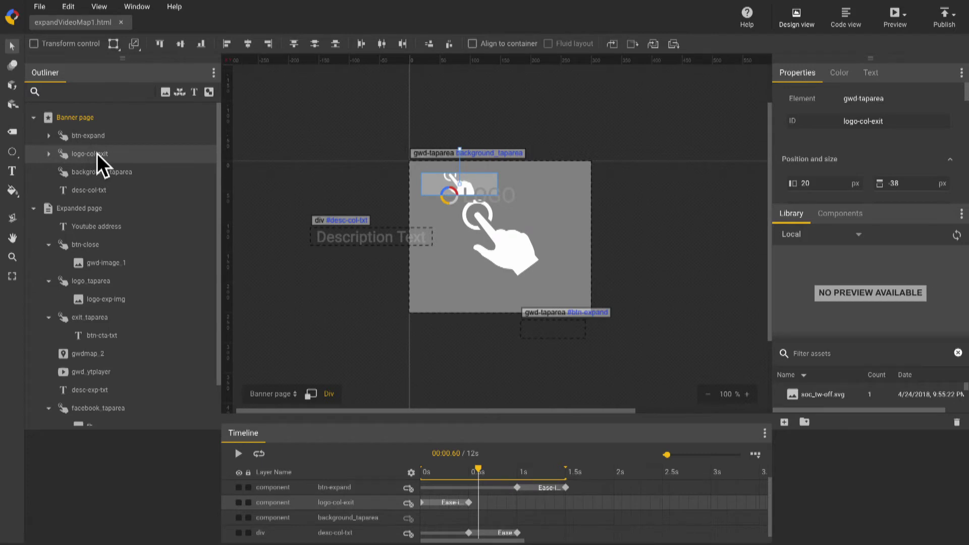
{"action": "left_click", "coordinate": [95, 170], "text": "shift"}
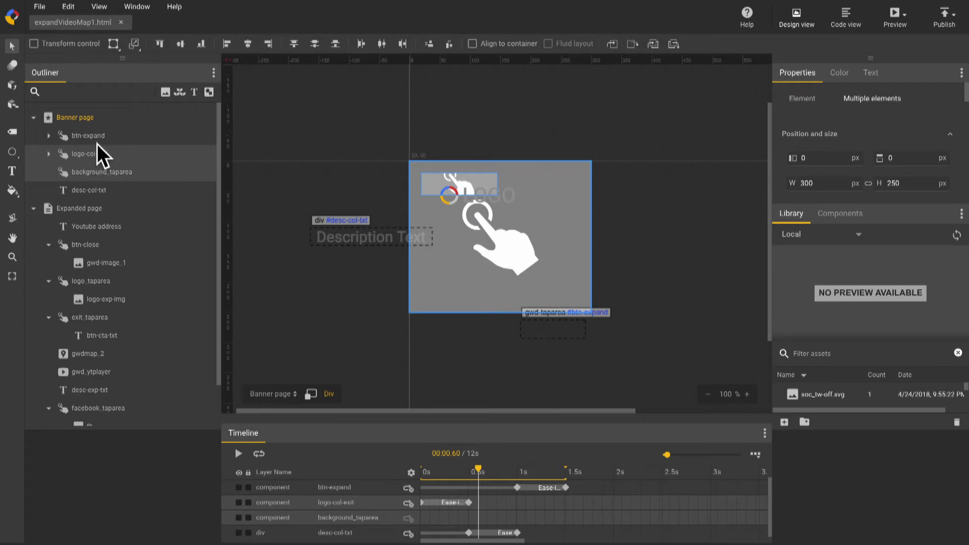
{"action": "left_click", "coordinate": [96, 135], "text": "ctrl"}
{"action": "left_click", "coordinate": [96, 151], "text": "ctrl"}
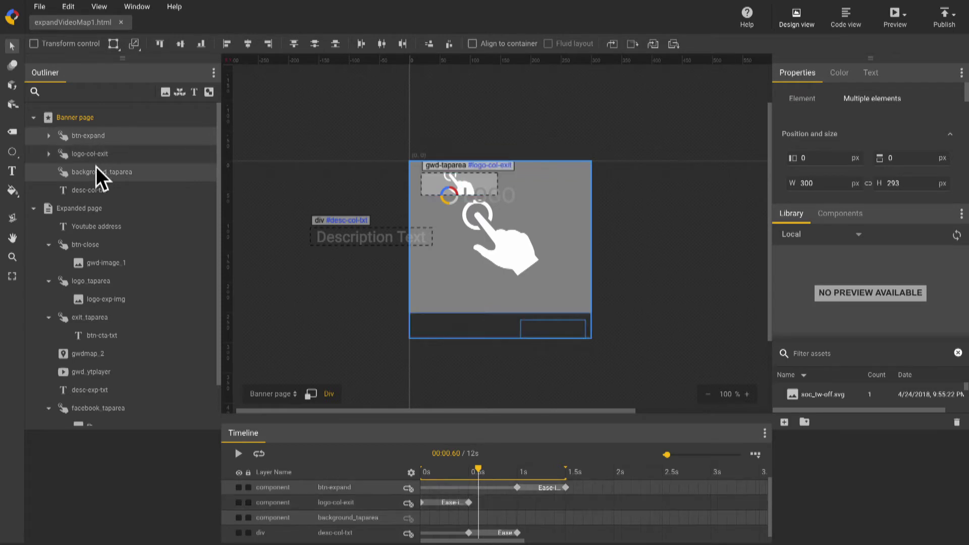
{"action": "left_click", "coordinate": [96, 172], "text": "ctrl"}
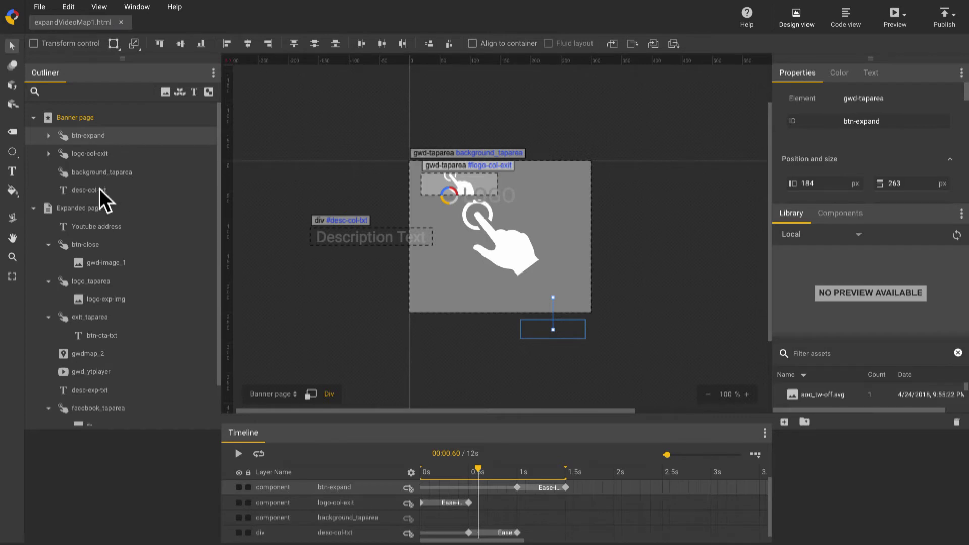
{"action": "left_click", "coordinate": [99, 189], "text": "shift"}
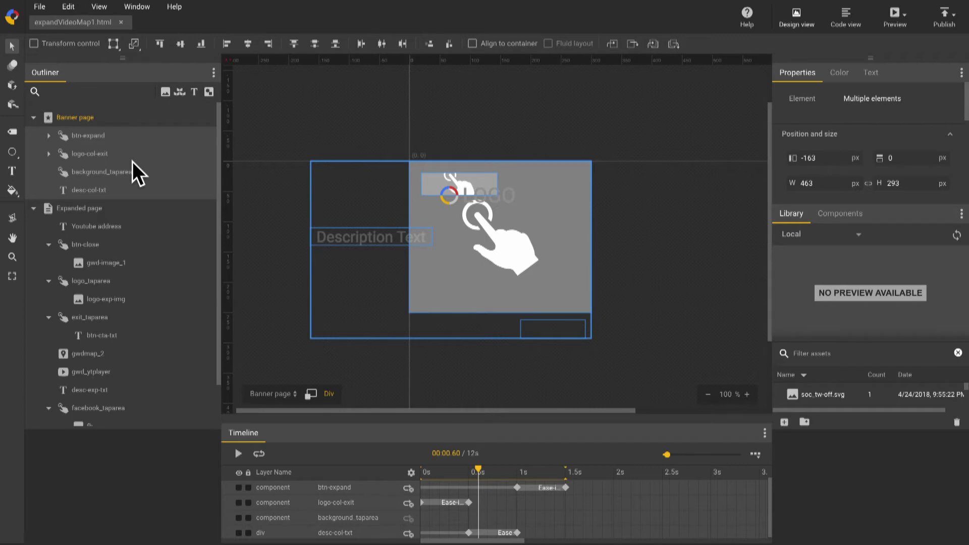
Open the Expanded page on the stage, select its logo-exp-img image and enter the exit_taparea container
{"action": "left_click", "coordinate": [80, 209]}
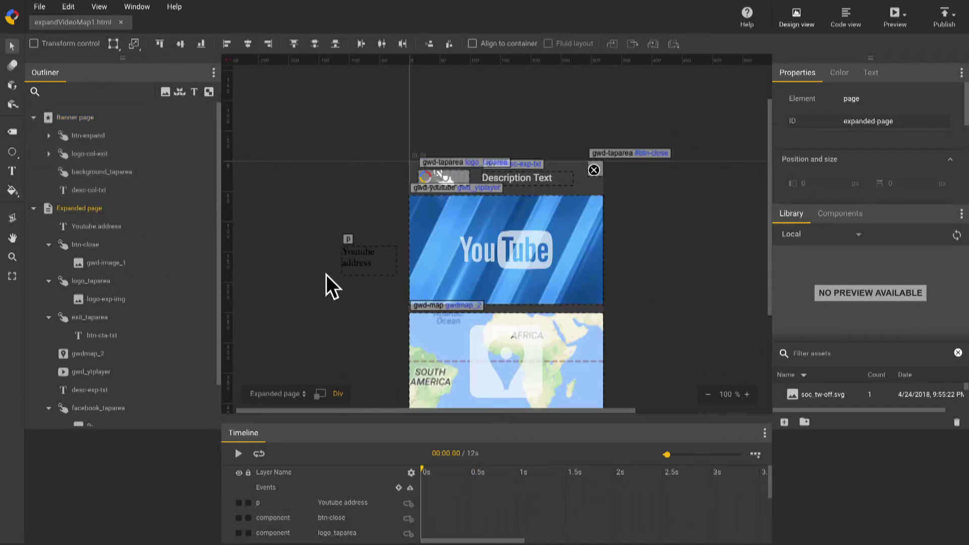
{"action": "scroll", "coordinate": [379, 245], "scroll_direction": "down", "scroll_amount": 5}
{"action": "scroll", "coordinate": [380, 246], "scroll_direction": "up", "scroll_amount": 2}
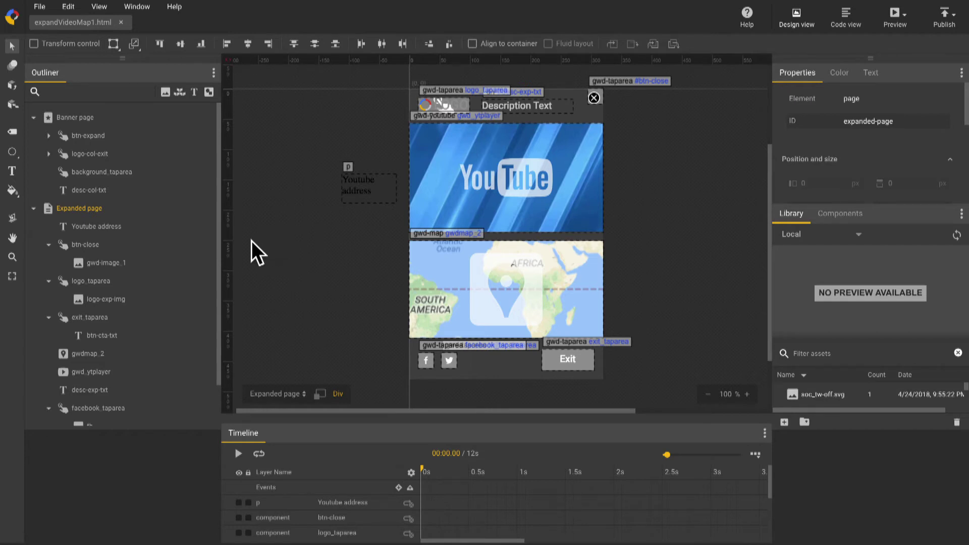
{"action": "left_click", "coordinate": [115, 298]}
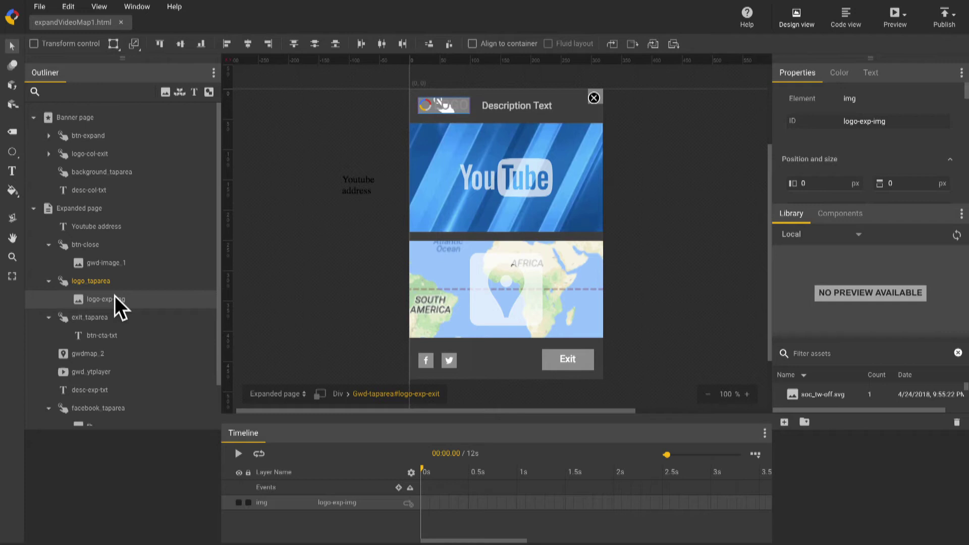
{"action": "left_click", "coordinate": [97, 316]}
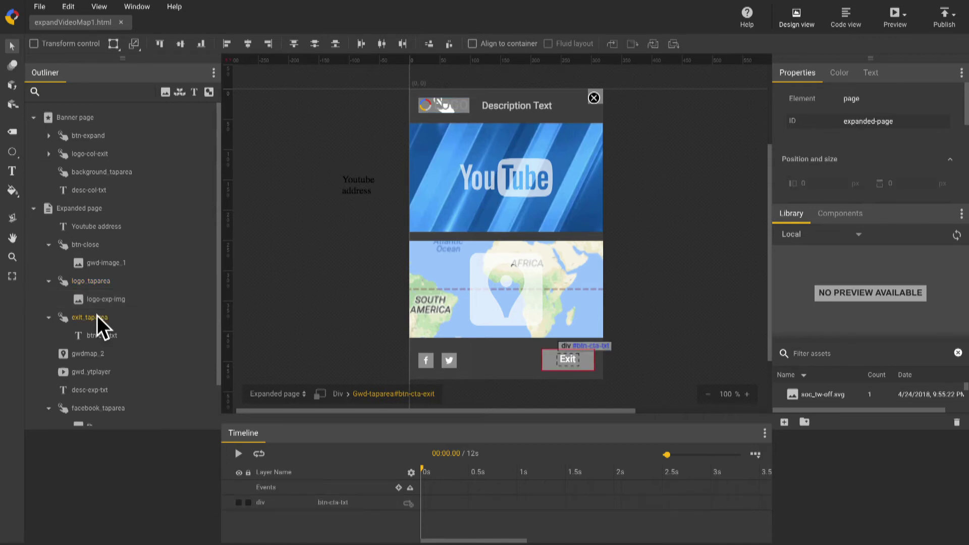
Filter the outliner by images, by text and by both together, and clear the filters
{"action": "left_click", "coordinate": [167, 93]}
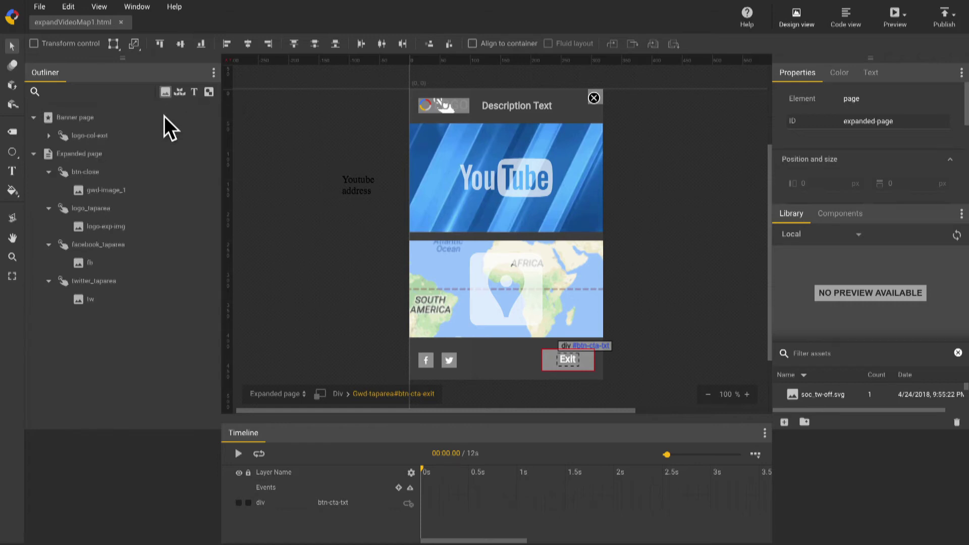
{"action": "left_click", "coordinate": [166, 93]}
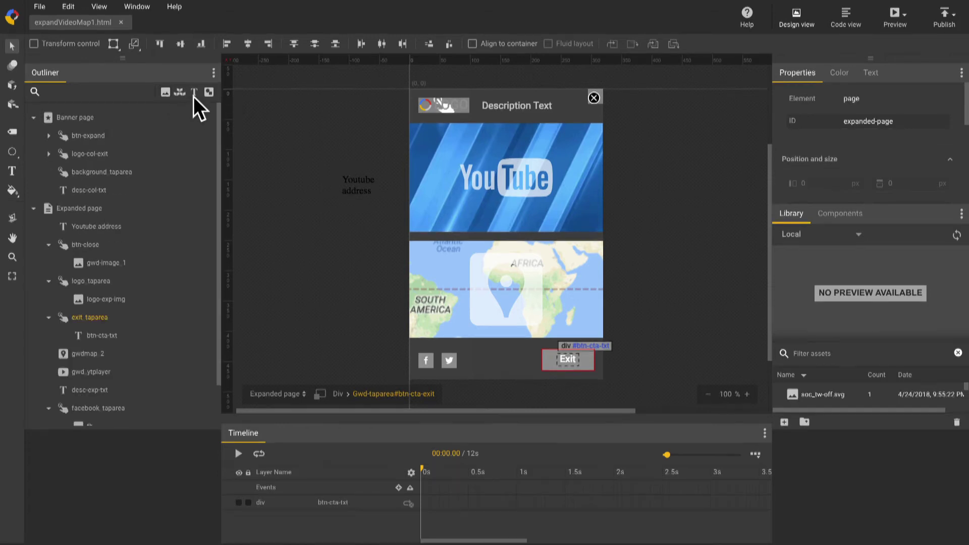
{"action": "left_click", "coordinate": [194, 91]}
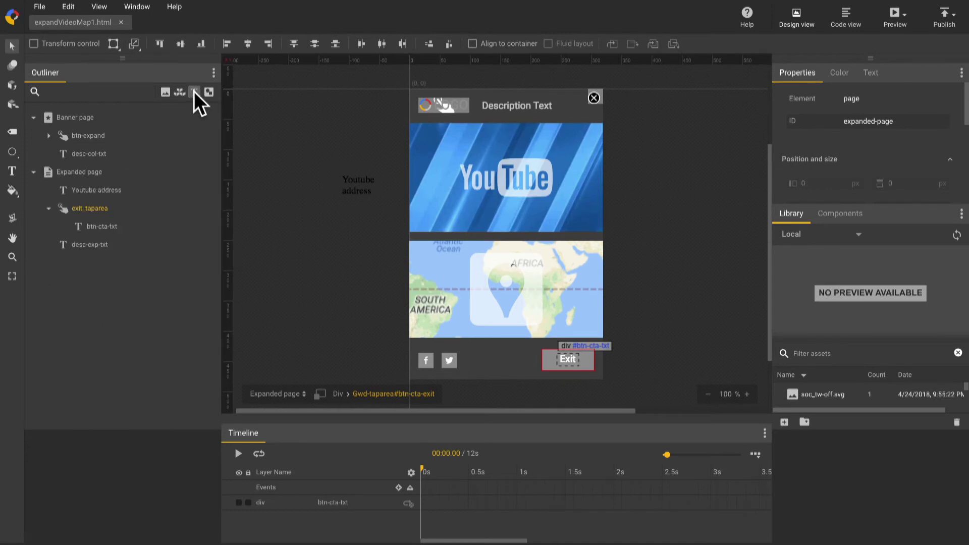
{"action": "left_click", "coordinate": [168, 94]}
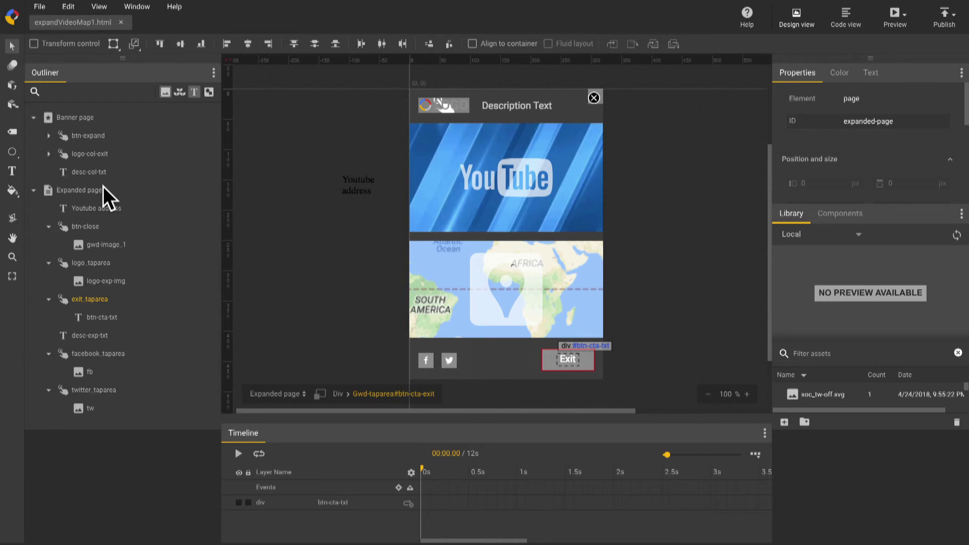
{"action": "left_click", "coordinate": [190, 98]}
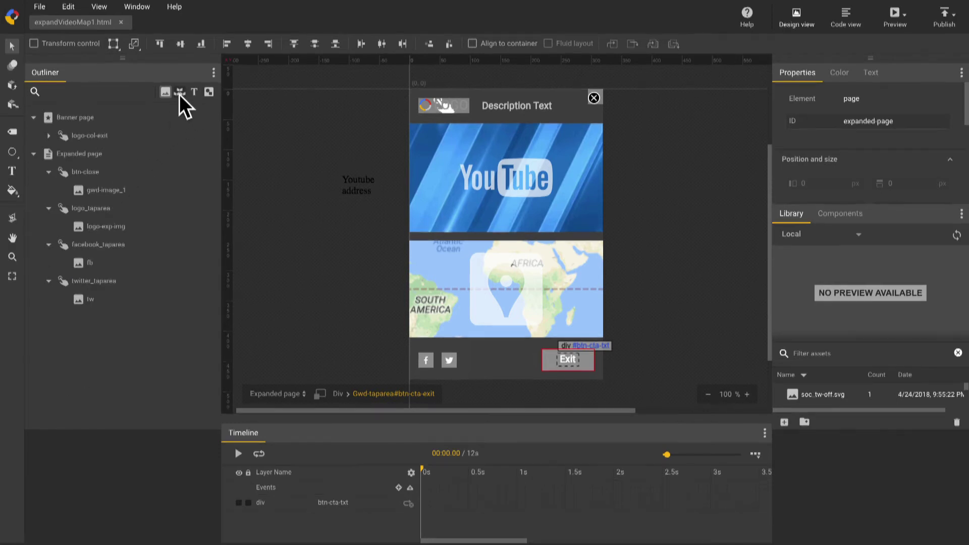
{"action": "left_click", "coordinate": [169, 94]}
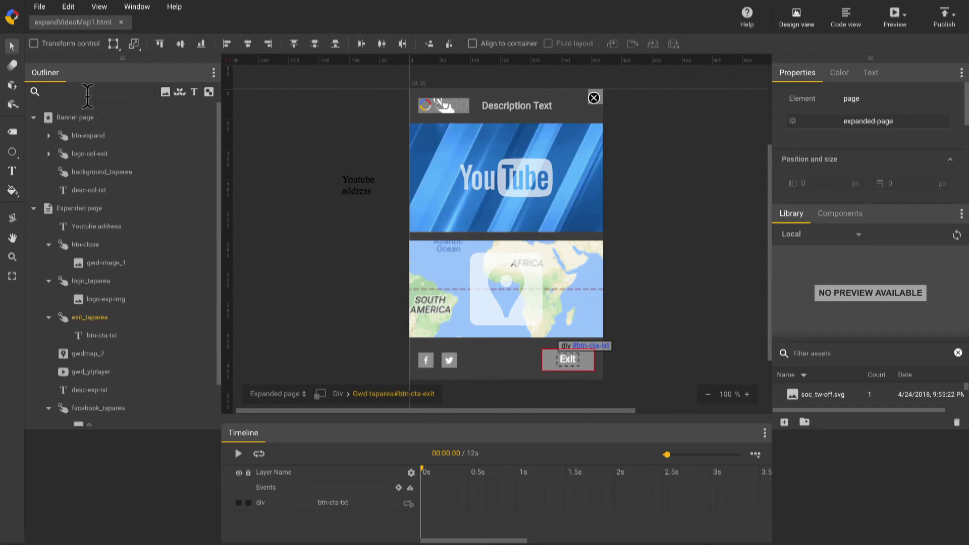
Search the outliner for "yout", toggle the text filter on the results, and clear the search
{"action": "left_click", "coordinate": [87, 94]}
{"action": "type", "text": "yout"}
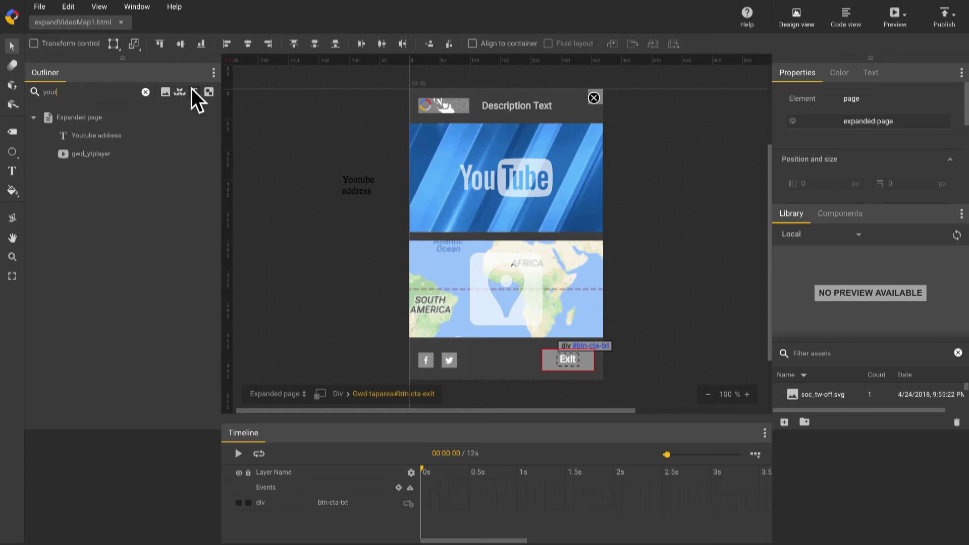
{"action": "type", "text": "t"}
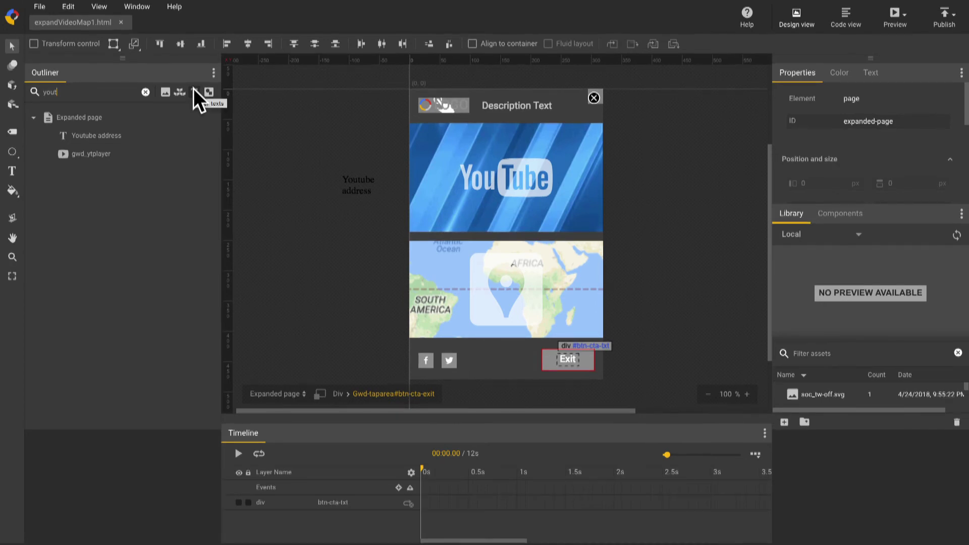
{"action": "left_click", "coordinate": [193, 89]}
{"action": "left_click", "coordinate": [193, 91]}
{"action": "left_click", "coordinate": [145, 92]}
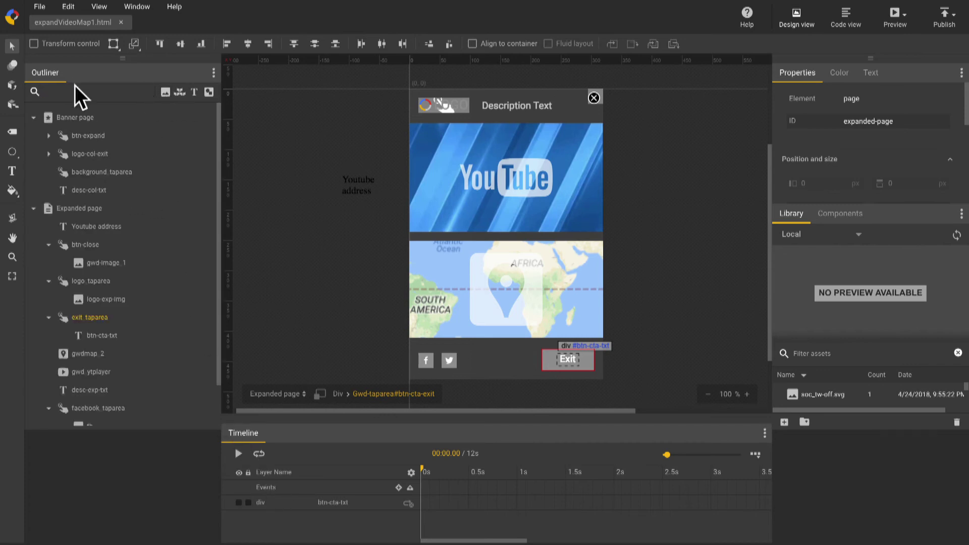
Open the Banner page, hide the btn-expand layer and lock the logo-col-exit layer
{"action": "left_click", "coordinate": [73, 117]}
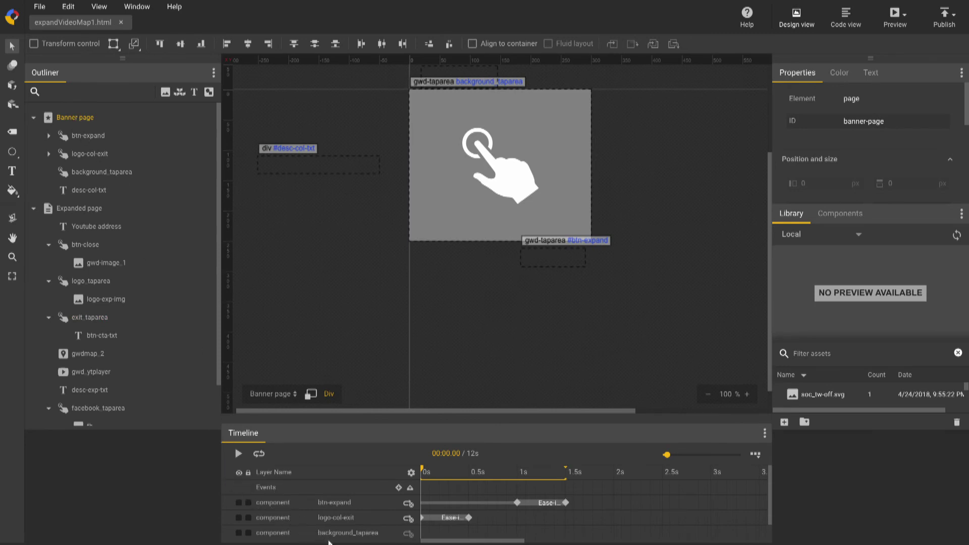
{"action": "left_click", "coordinate": [238, 503]}
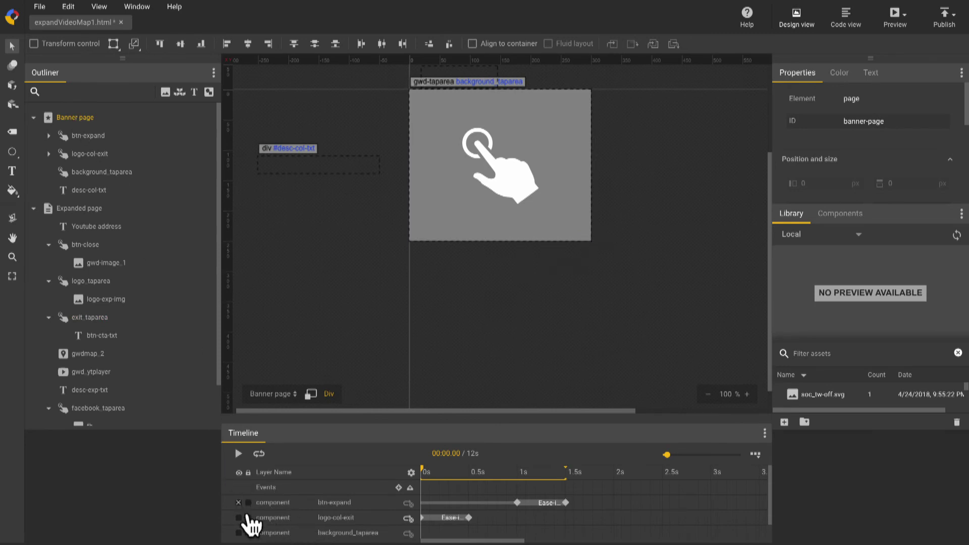
{"action": "left_click", "coordinate": [248, 518]}
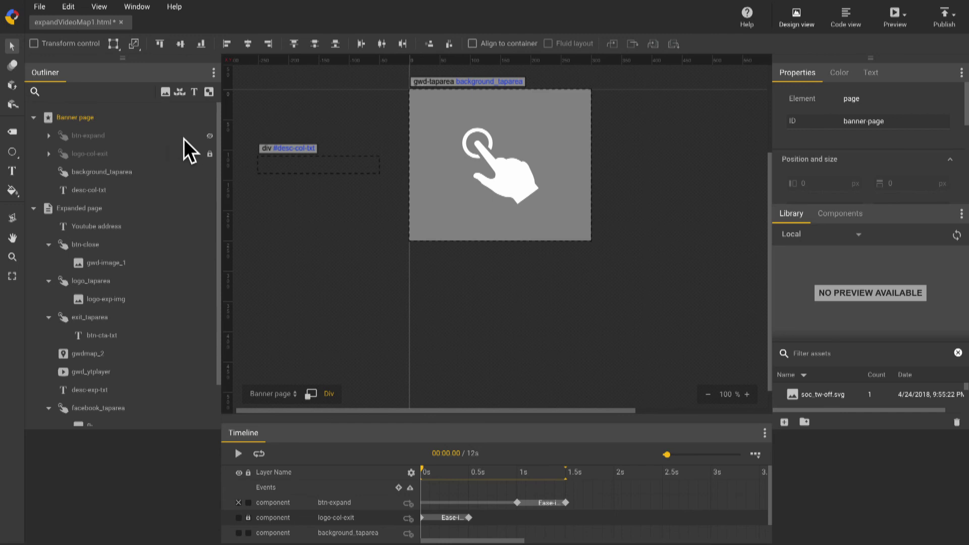
Show the btn-expand element again and unlock logo-col-exit from the outliner
{"action": "left_click", "coordinate": [209, 135]}
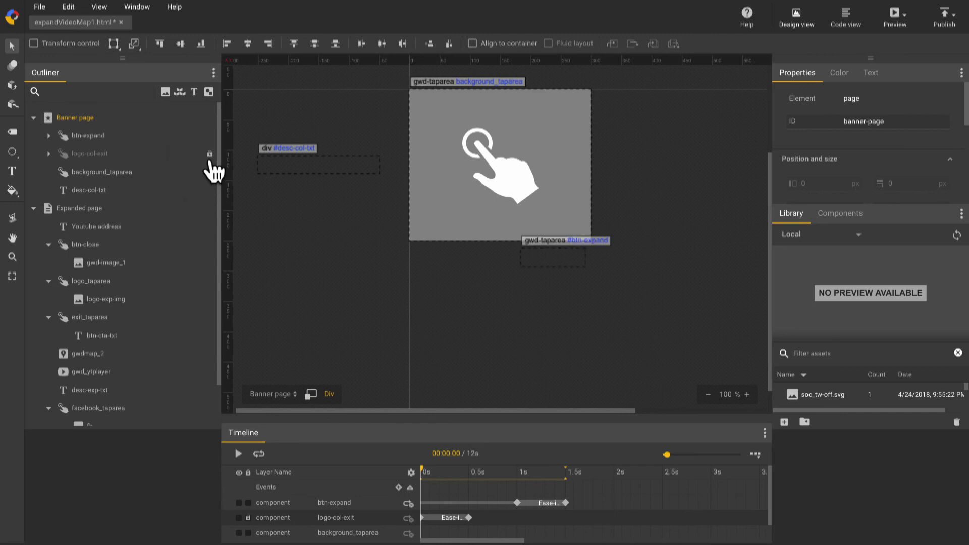
{"action": "left_click", "coordinate": [209, 153]}
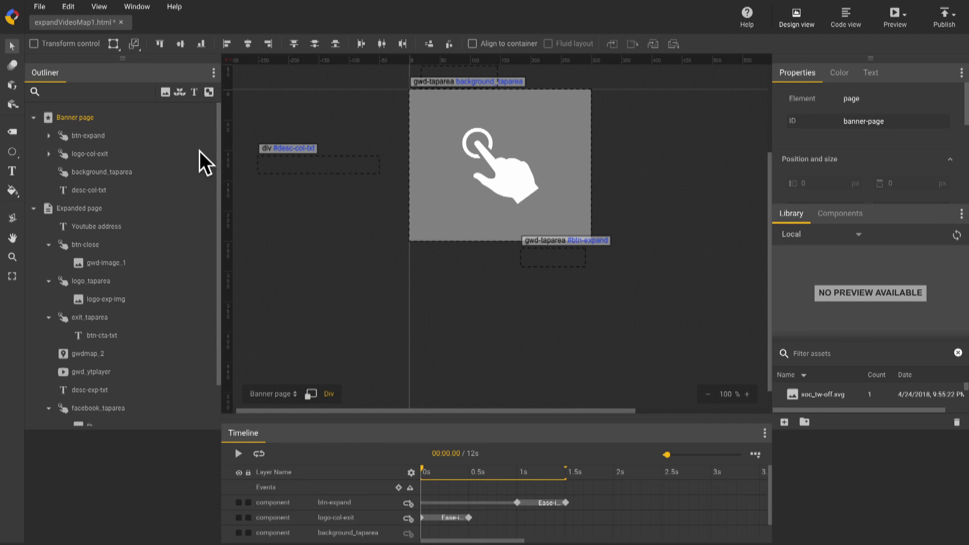
Enable sorting outliner elements in DOM order in the Design view preferences and save
{"action": "left_click", "coordinate": [70, 9]}
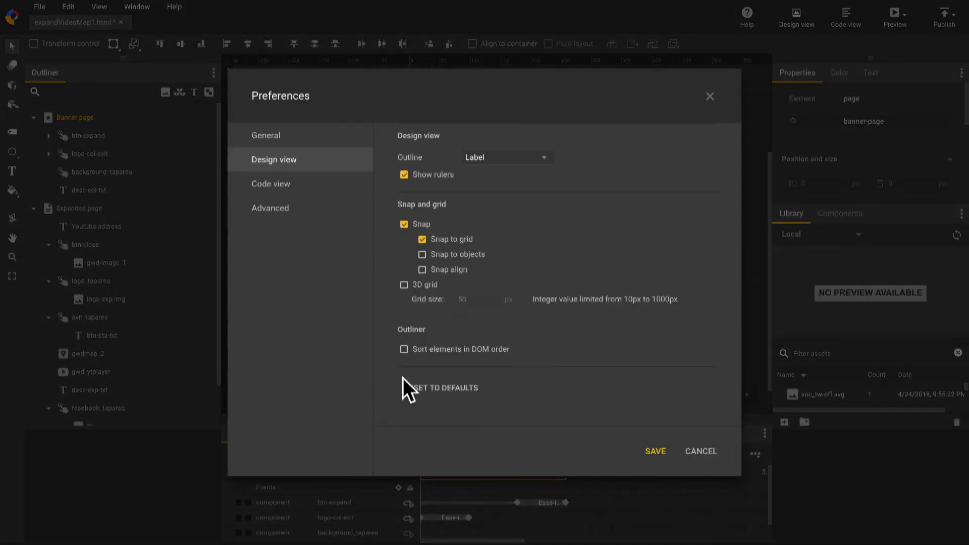
{"action": "left_click", "coordinate": [404, 353]}
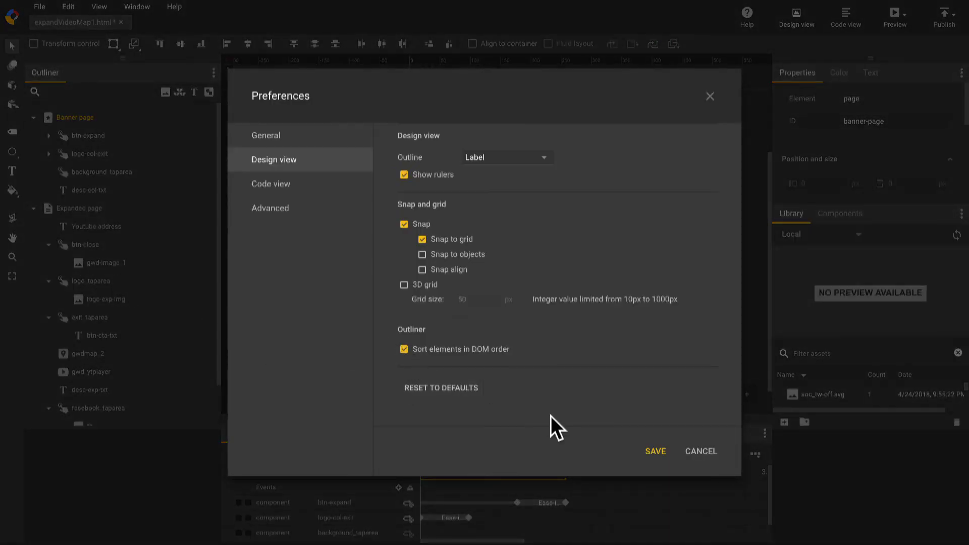
{"action": "left_click", "coordinate": [653, 451]}
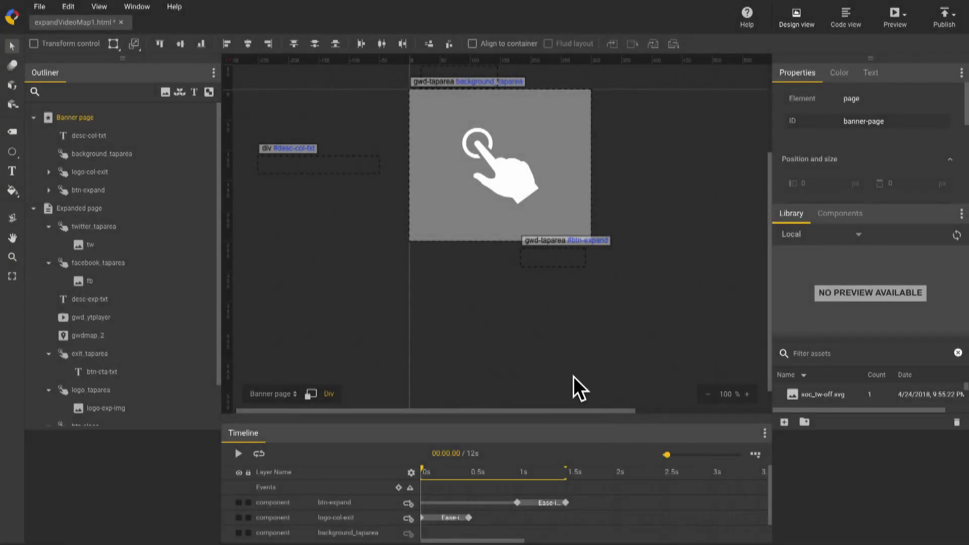